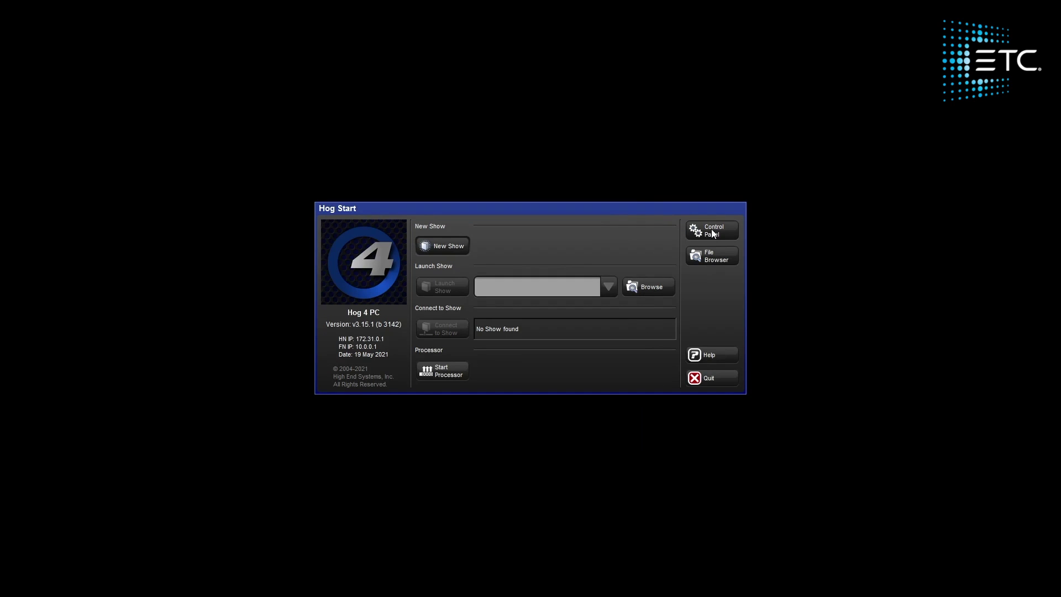
# Step: Change Console 1's HogNet IP address to 172.31.0.11 and apply it
pyautogui.click(712, 230)
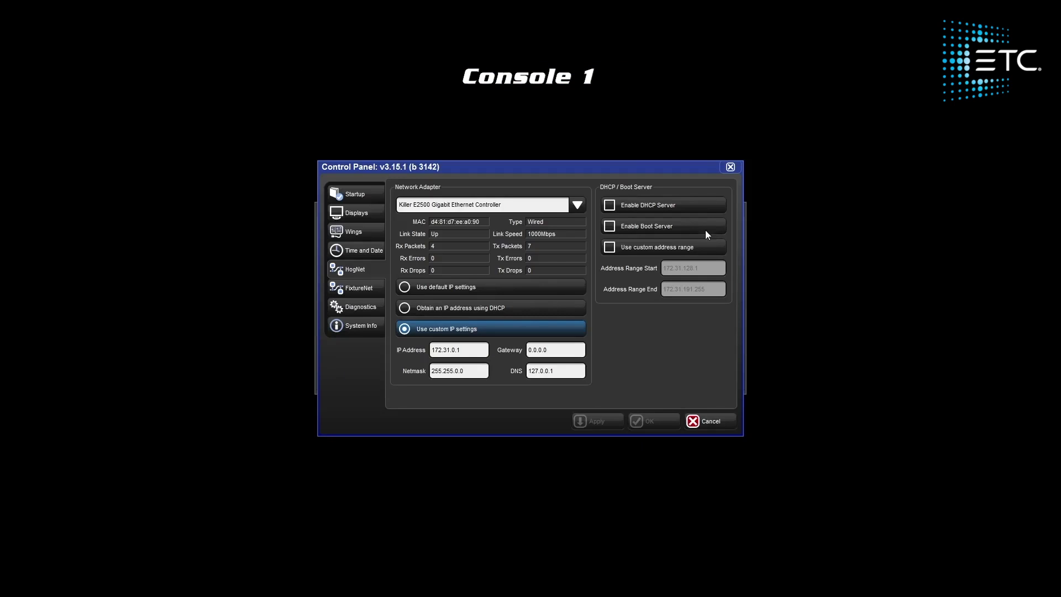
pyautogui.doubleClick(472, 351)
pyautogui.click(472, 352)
pyautogui.hotkey('shift', 'Home')
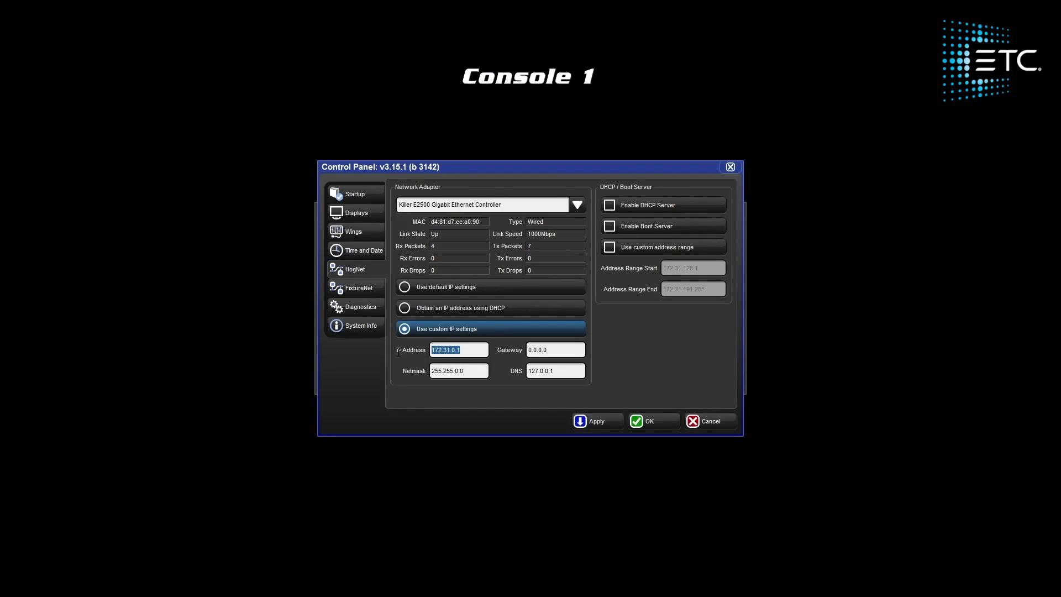
pyautogui.press('Home')
pyautogui.hotkey('shift', 'Right')
pyautogui.hotkey('shift', 'Right')
pyautogui.hotkey('shift', 'Right')
pyautogui.doubleClick(476, 347)
pyautogui.write('11')
pyautogui.click(586, 421)
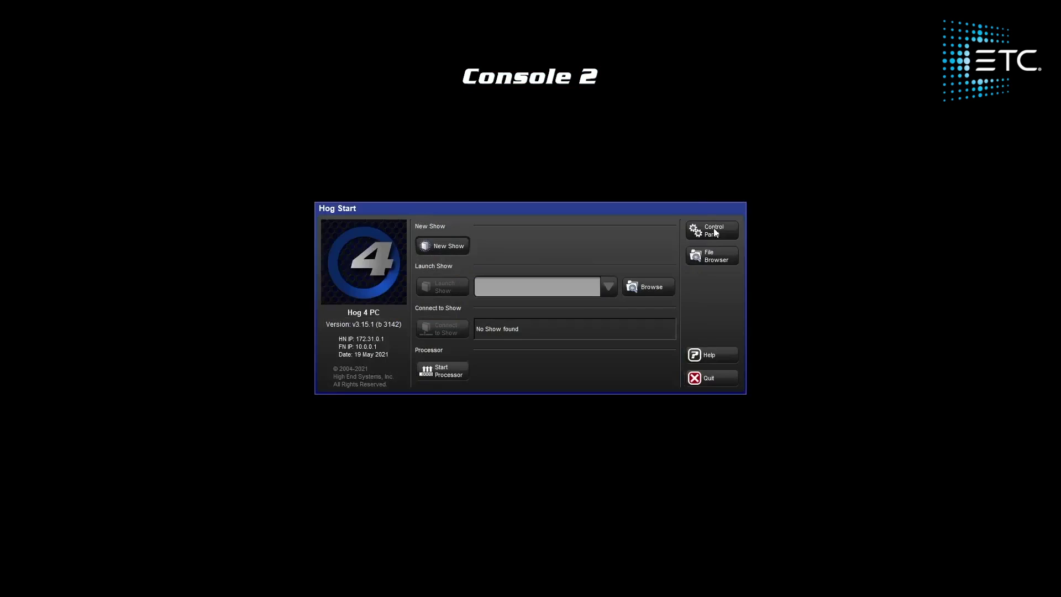
# Step: Change Console 2's HogNet IP address to 172.31.0.12, apply it, and return to Hog Start
pyautogui.click(713, 231)
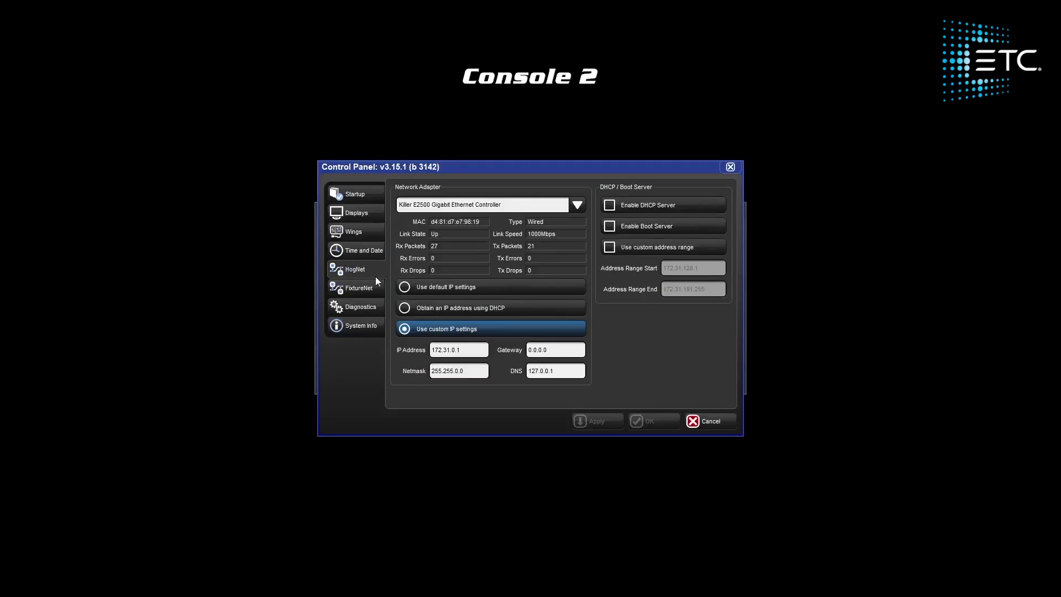
pyautogui.click(463, 344)
pyautogui.write('2')
pyautogui.click(593, 422)
pyautogui.click(693, 422)
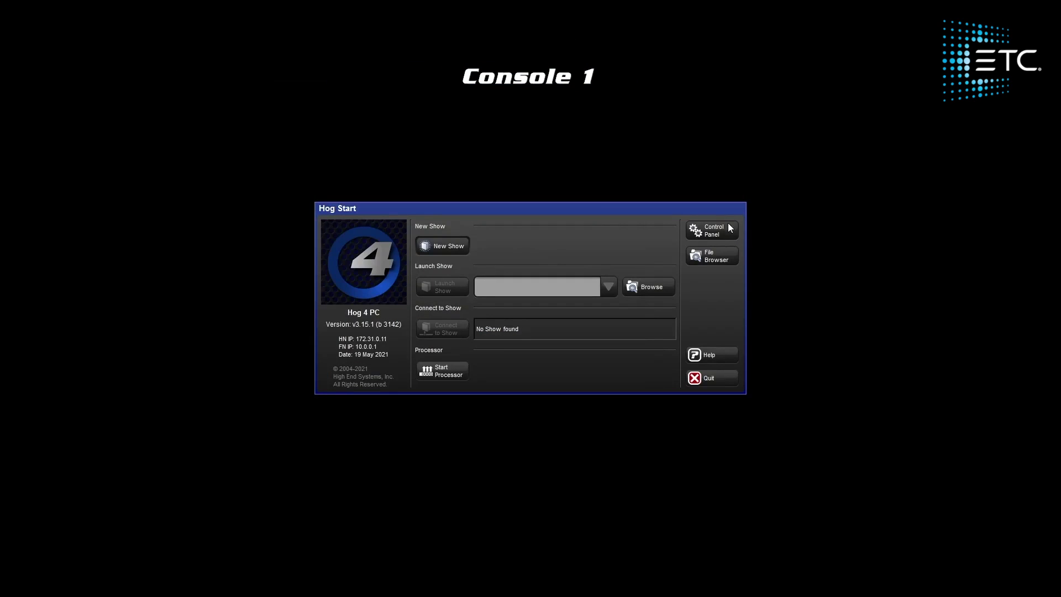
# Step: Give Console 1 a custom FixtureNet IP of 10.0.0.11 and apply it
pyautogui.click(713, 230)
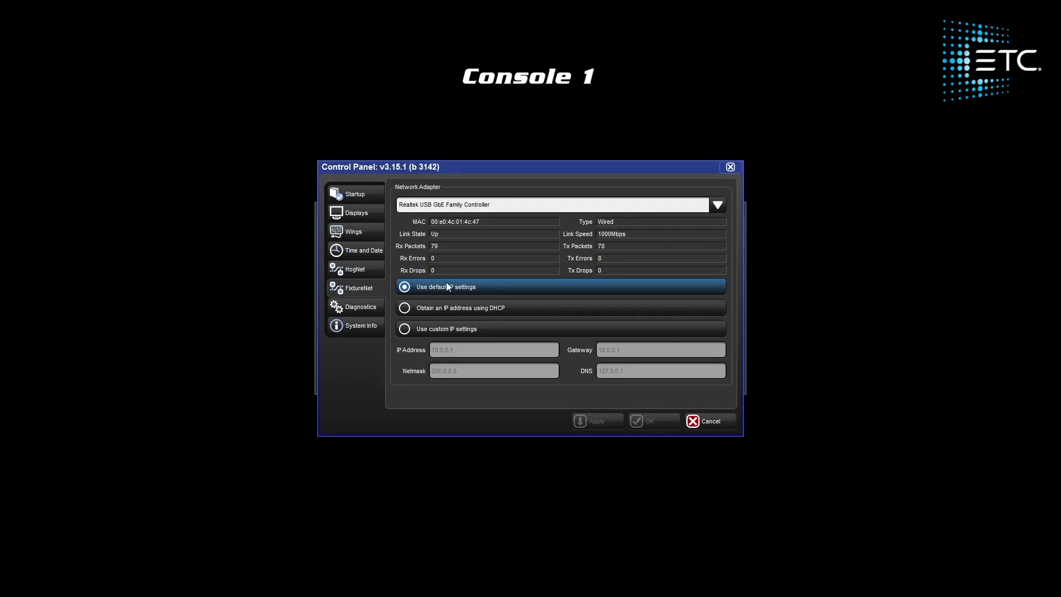
pyautogui.click(441, 330)
pyautogui.click(462, 346)
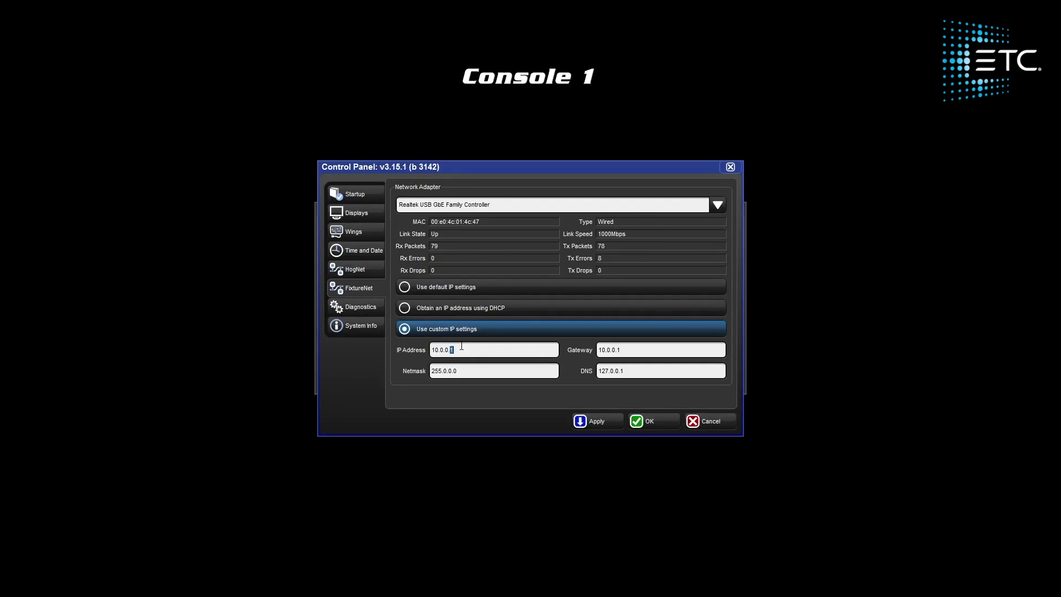
pyautogui.write('1')
pyautogui.click(590, 420)
pyautogui.click(711, 423)
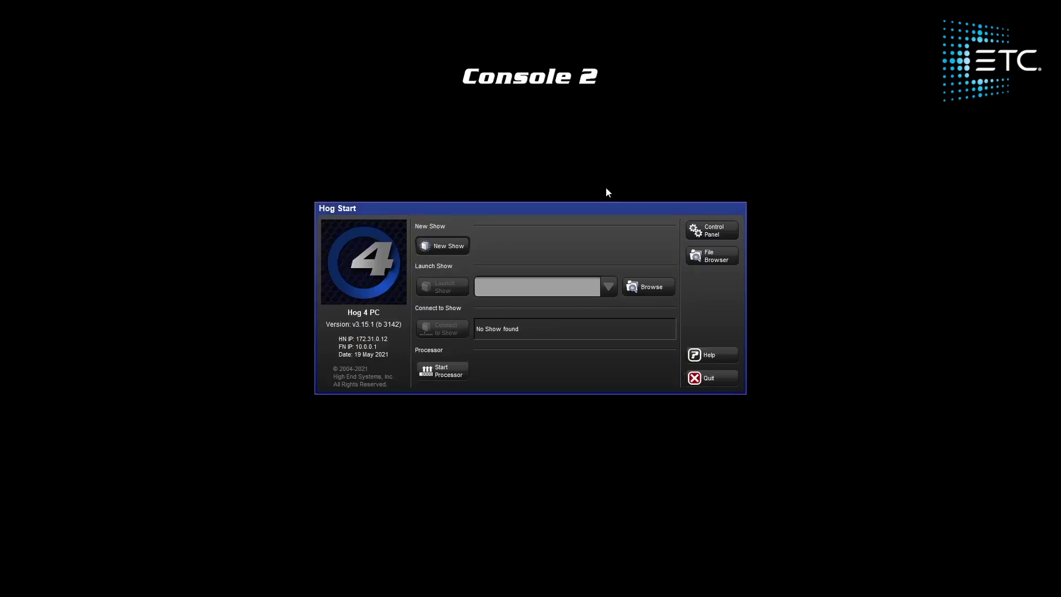
# Step: Set Console 2's custom FixtureNet IP to 10.0.0.12 and apply it
pyautogui.click(695, 225)
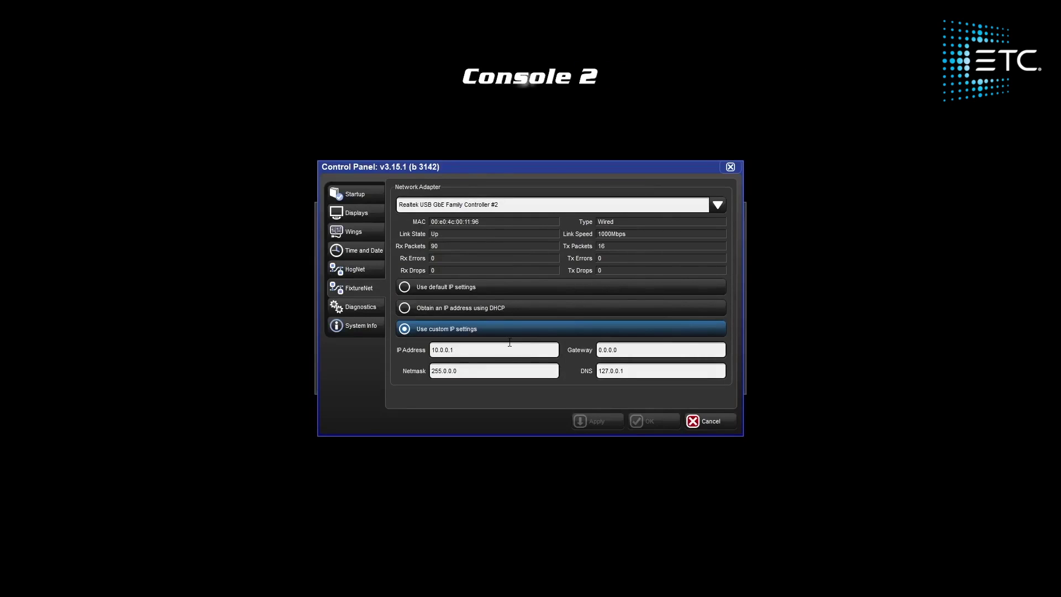
pyautogui.write('2')
pyautogui.click(582, 422)
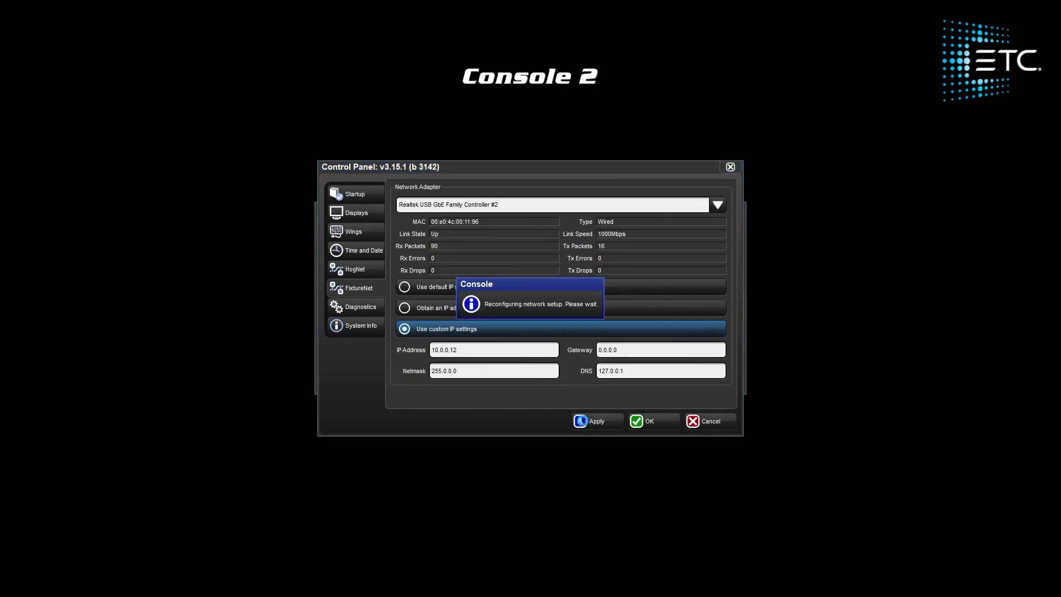
pyautogui.click(709, 421)
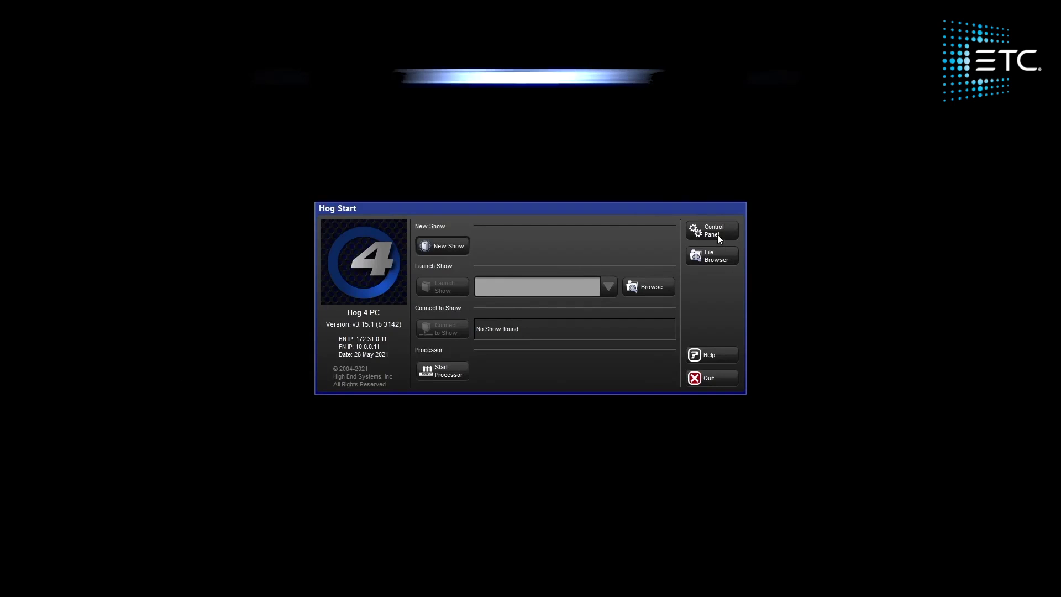
# Step: Open Console 1's Control Panel settings to finish startup and launch the Bacon Bits show
pyautogui.click(717, 233)
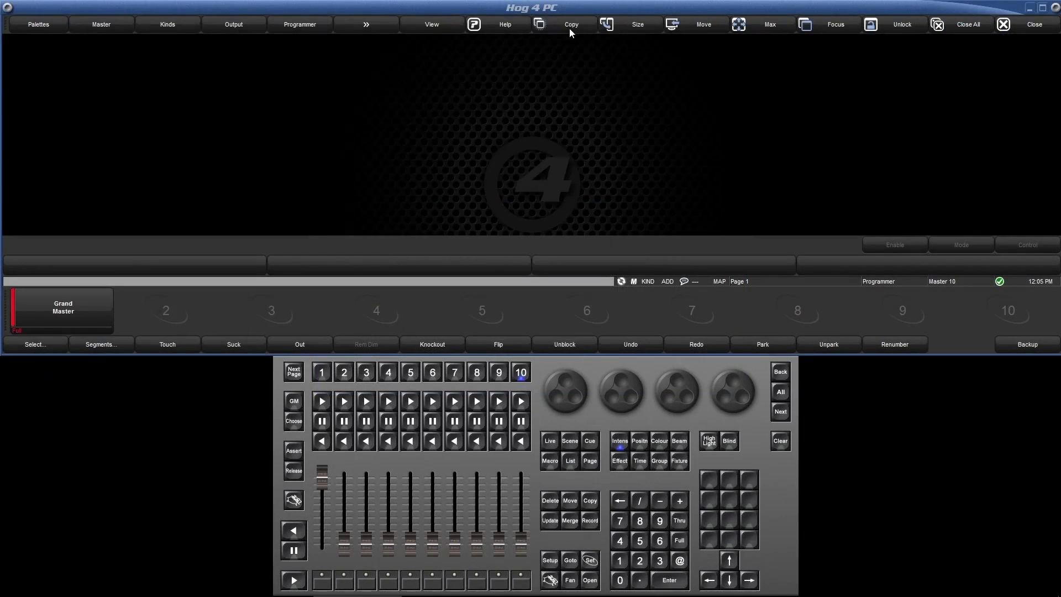
# Step: Bring up Setup on the front panel and open the Network window
pyautogui.click(553, 561)
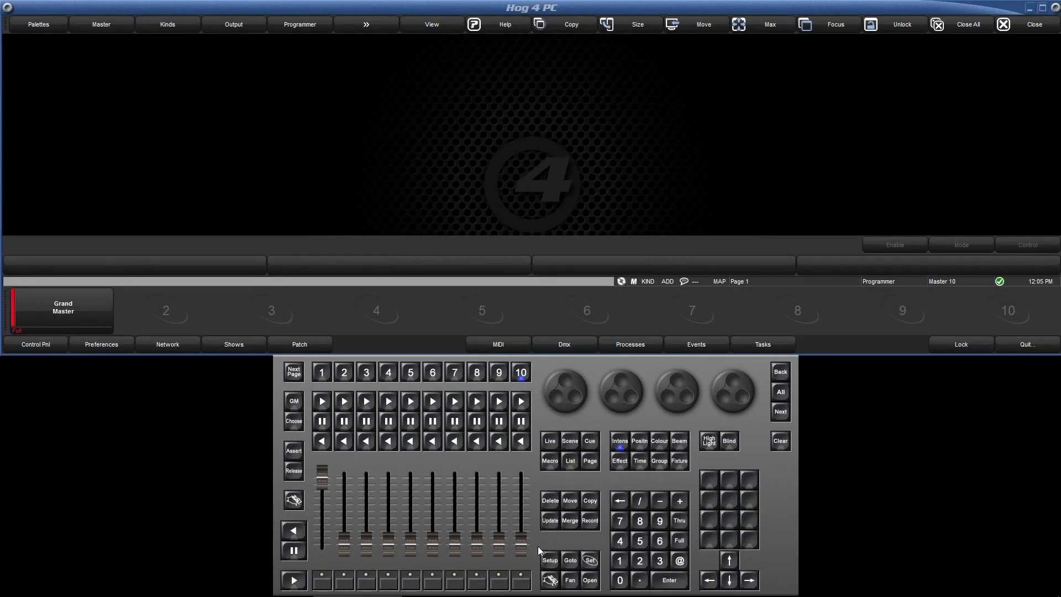
pyautogui.click(173, 346)
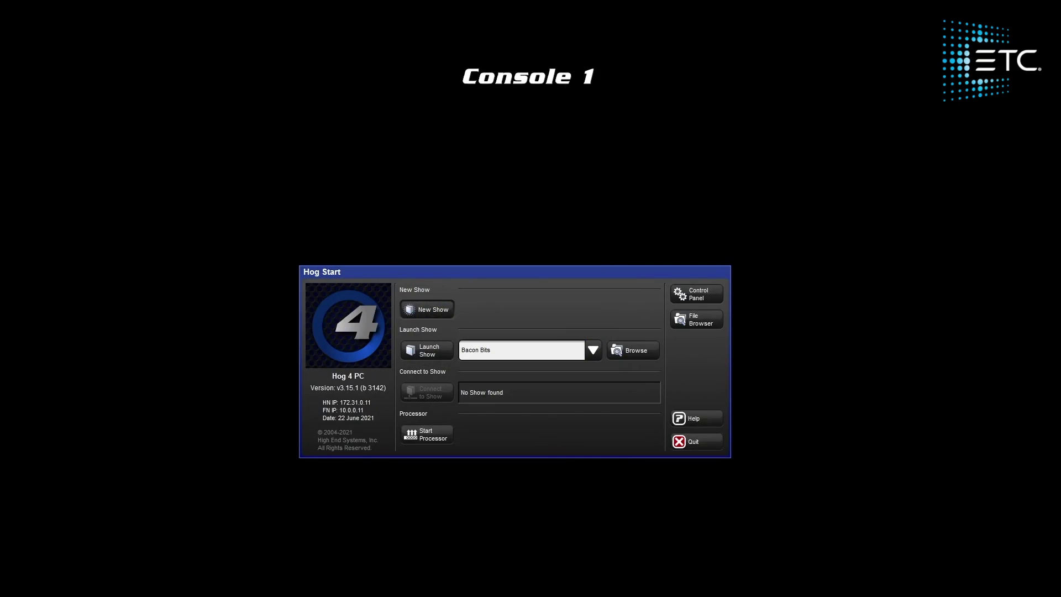
# Step: Open startup settings on both consoles and raise Console 2's console net number
pyautogui.click(697, 292)
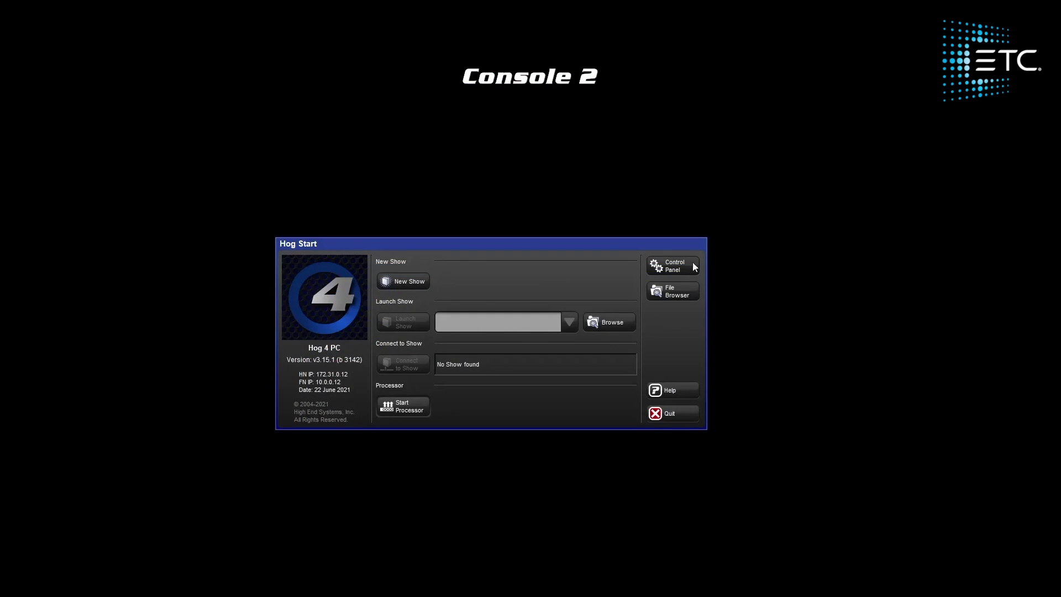
pyautogui.click(694, 267)
pyautogui.click(437, 242)
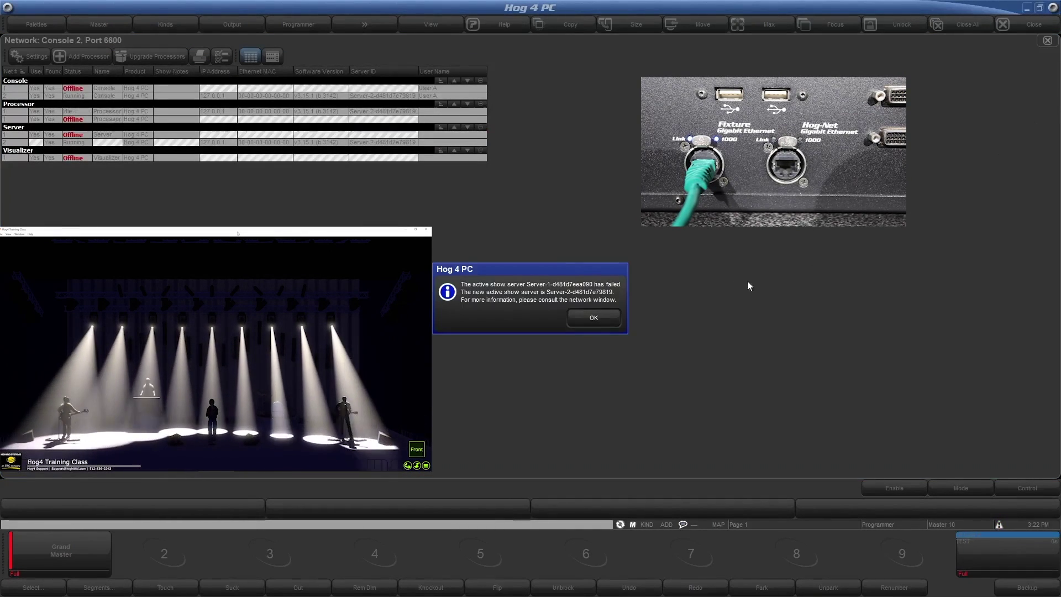
# Step: Acknowledge the server failover message on Console 2
pyautogui.click(606, 320)
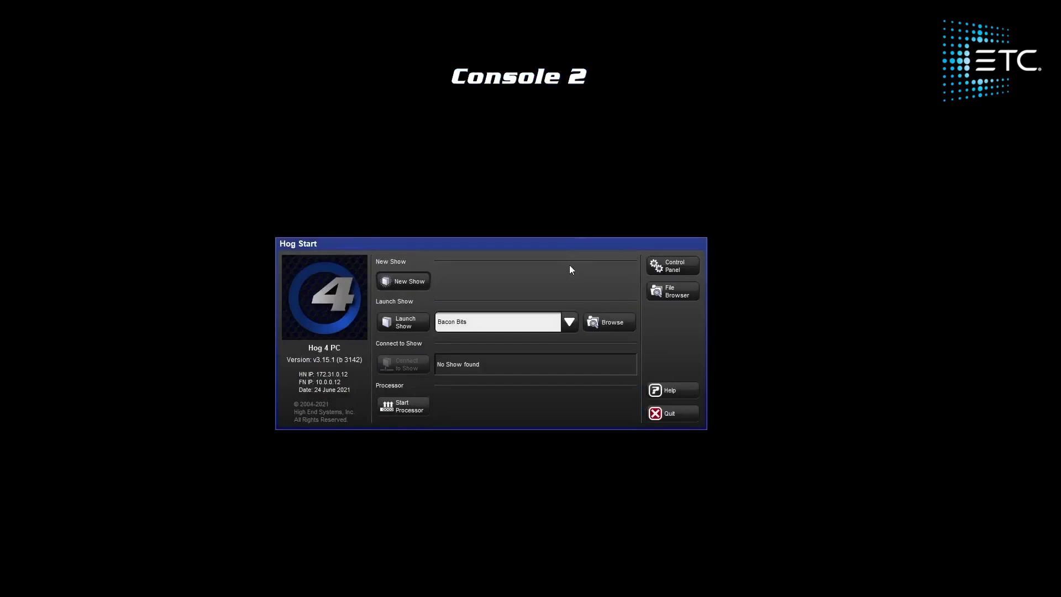
# Step: Raise Console 2's processor net number to 2, confirm, and dismiss the failover message
pyautogui.click(671, 267)
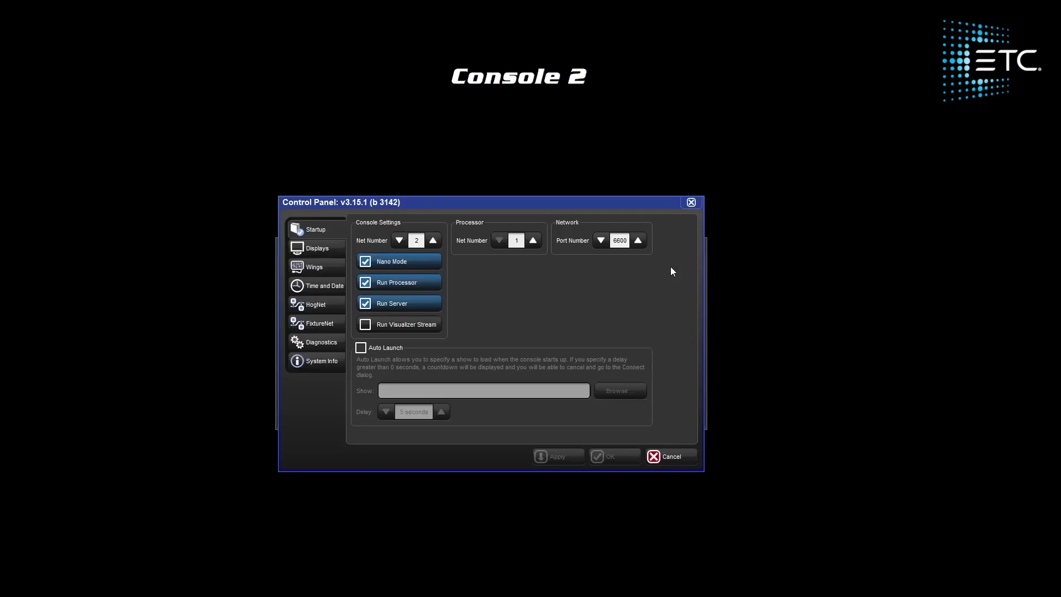
pyautogui.click(528, 241)
pyautogui.click(610, 457)
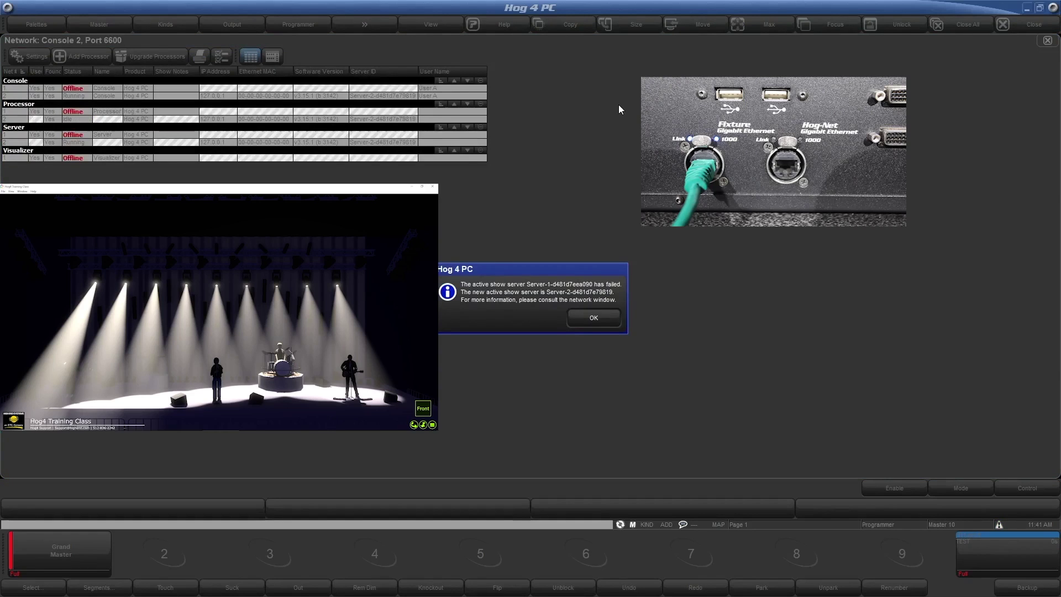
pyautogui.click(587, 321)
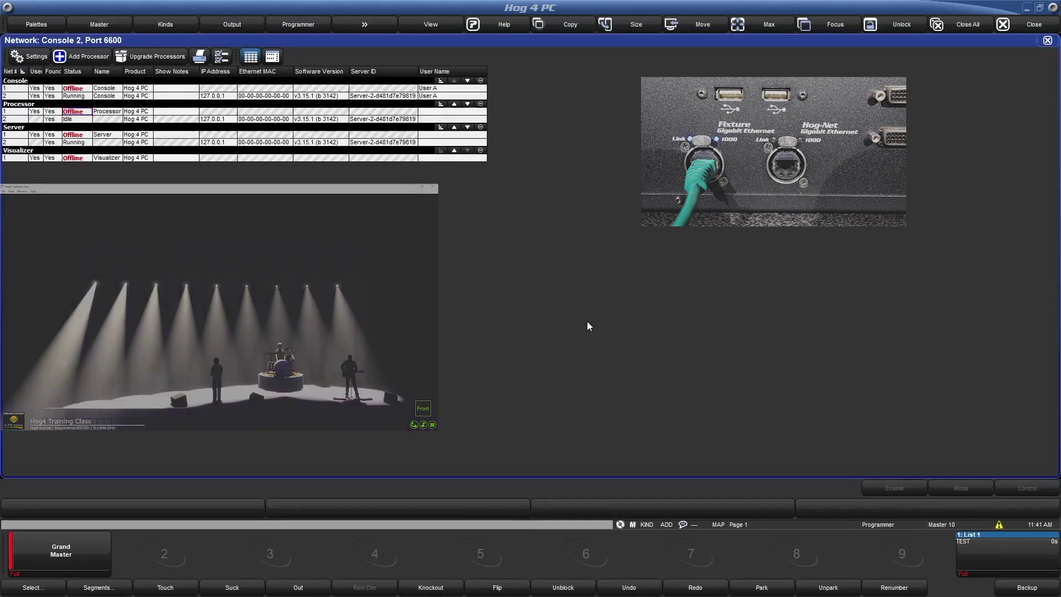